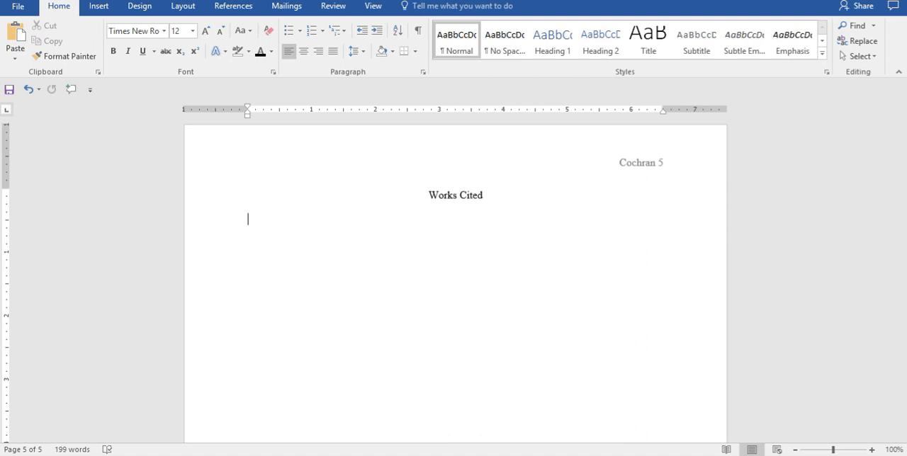
Step: In Word, enter the first citation: the author's name, the italic title “Stiff: The Curious Lives of Human Cadavers.” and “Norton, 2003.”
key(alt+Tab)
text(Roach, Mary.)
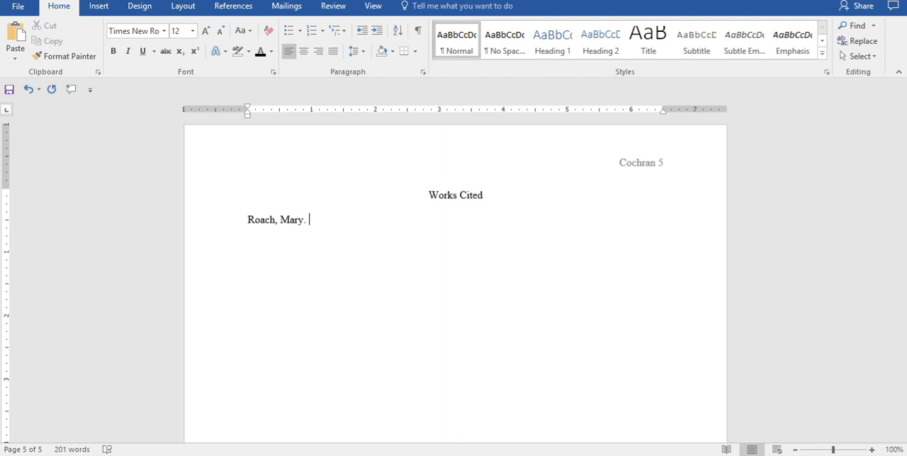
text(Stiff: The Curious Lives of Human Cadavers.)
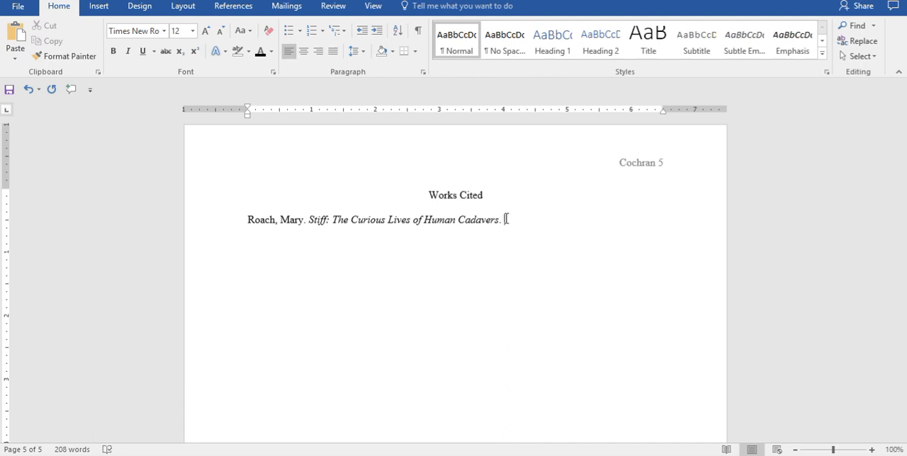
text(Norton, 2003.)
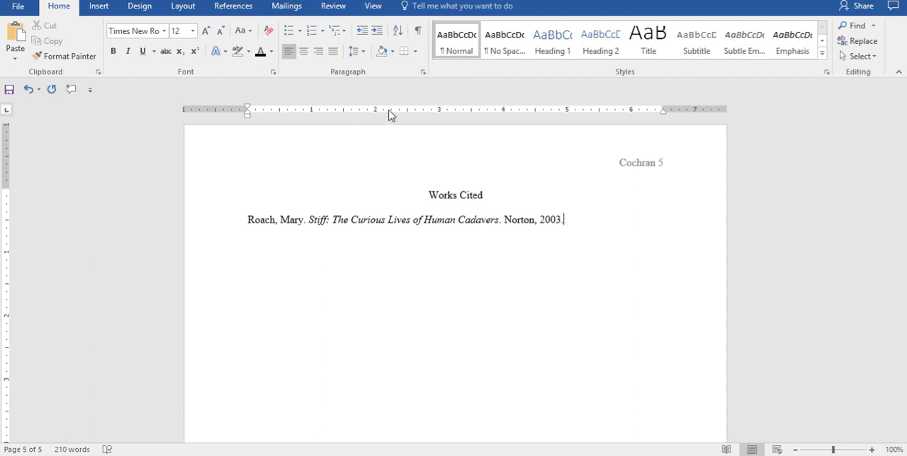
Step: Apply a 0.5-inch hanging indent to the citation under the Works Cited heading
click(376, 7)
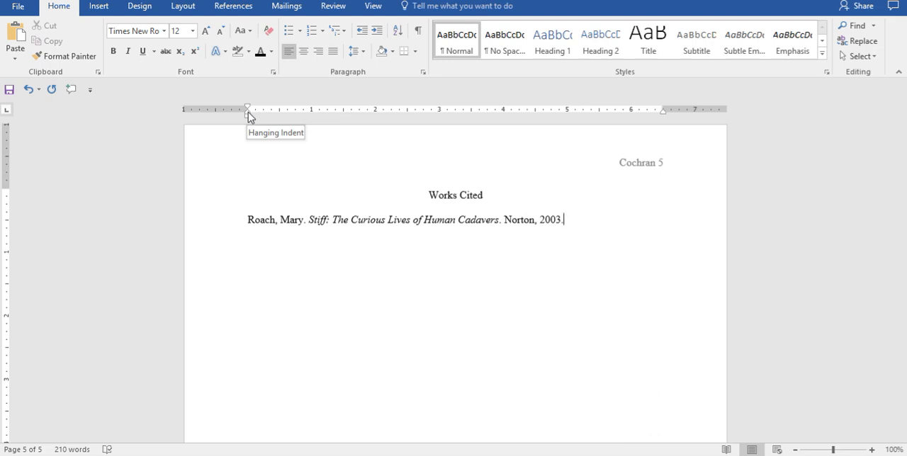
drag(248, 112, 279, 113)
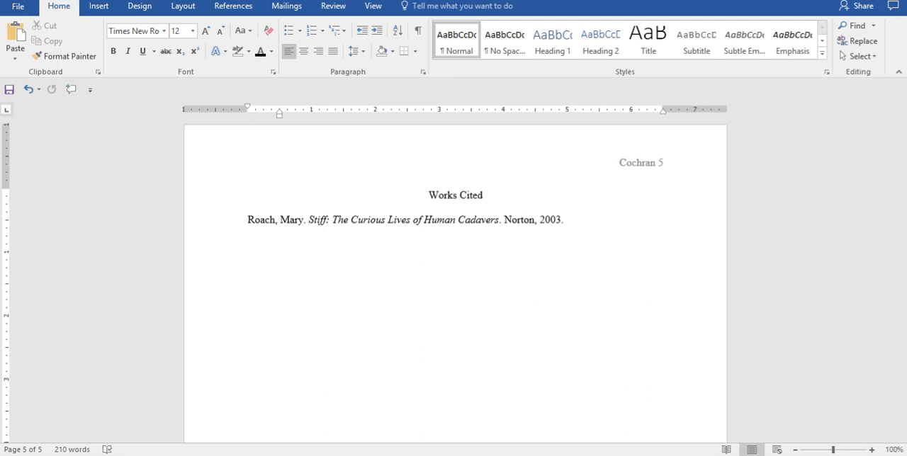
Step: Add a citation for “Among Us.” with its author, the italic title The New Dead, its editor, and “St. Martin’s Press, 2010, pp. 257-262.”
text(Bender, Aimee.)
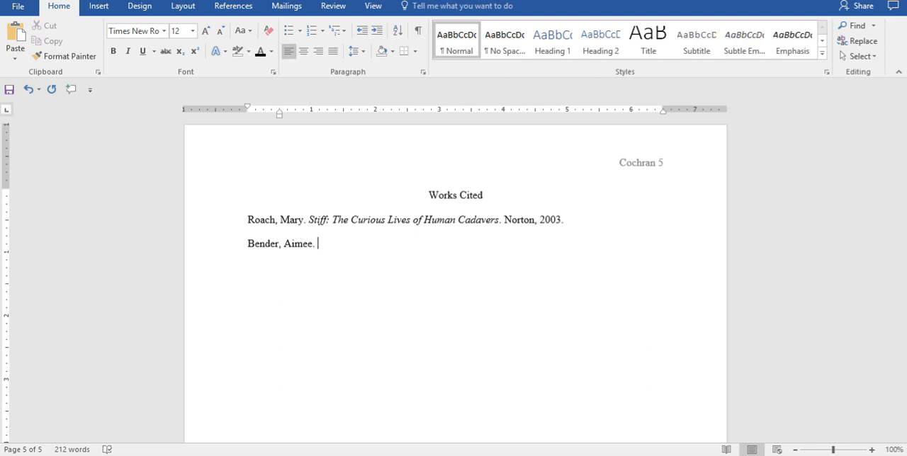
text("Among Us.")
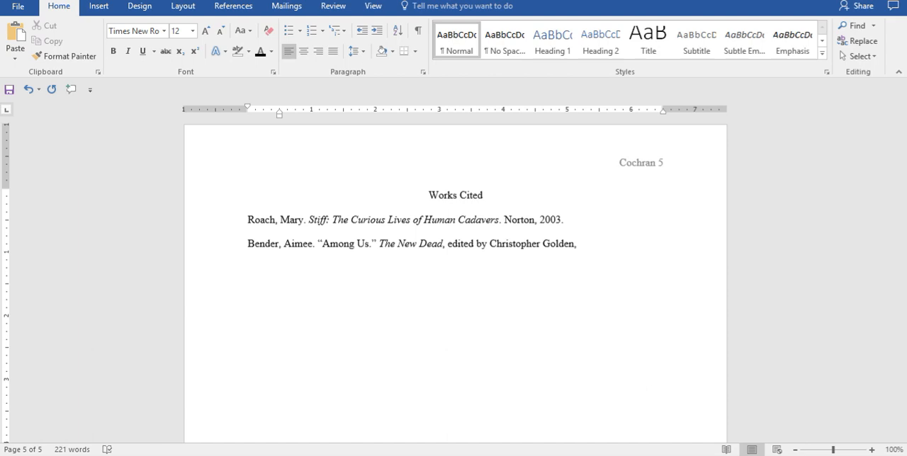
text(St. Martin's Press, 2010,)
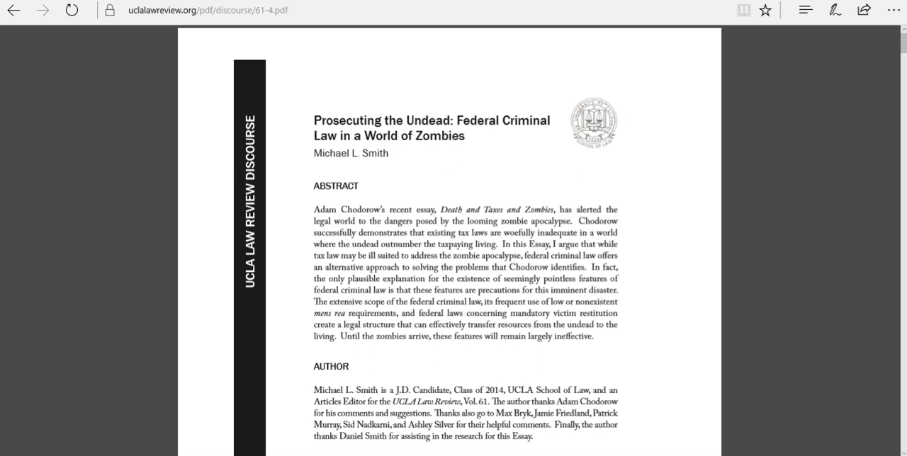
Step: Back in Word, start a citation with the author's name, “Prosecuting the Undead: Federal Criminal Law in a World of Zombies.” and UCLA Law Review
key(alt+Tab)
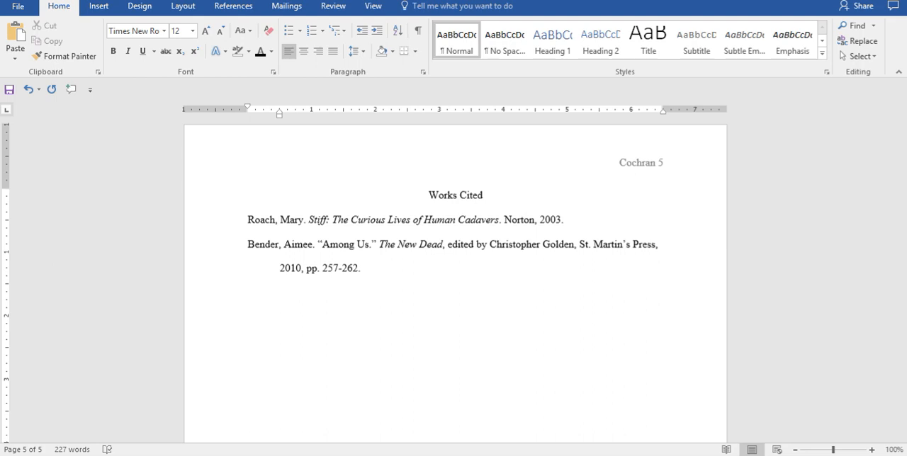
text(Smith, Michael.)
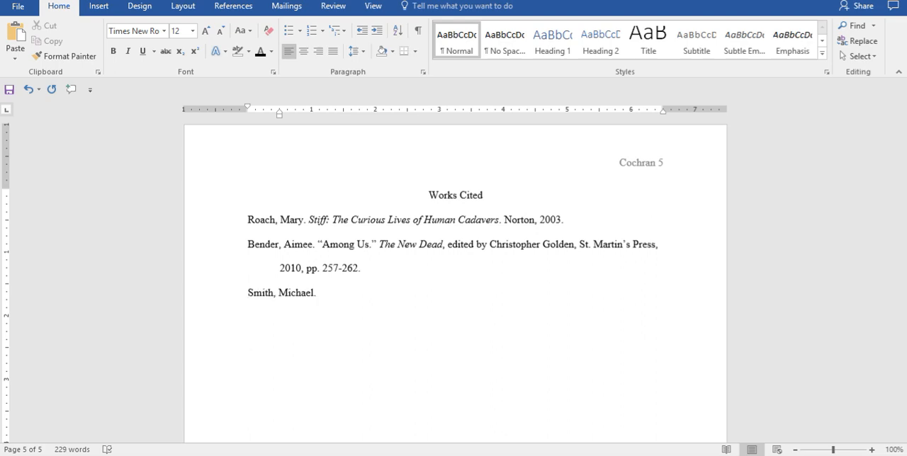
text( "Prosecuting the Undead:)
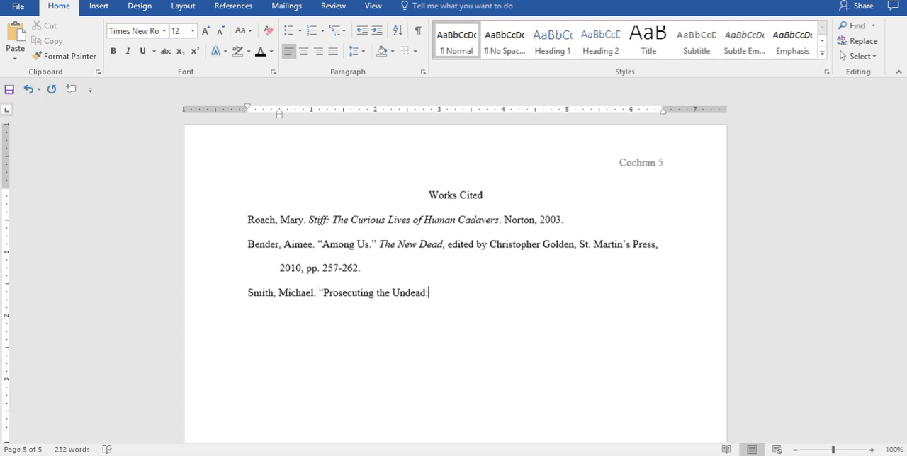
text( Federal Criminal Law in a World of Zombies.")
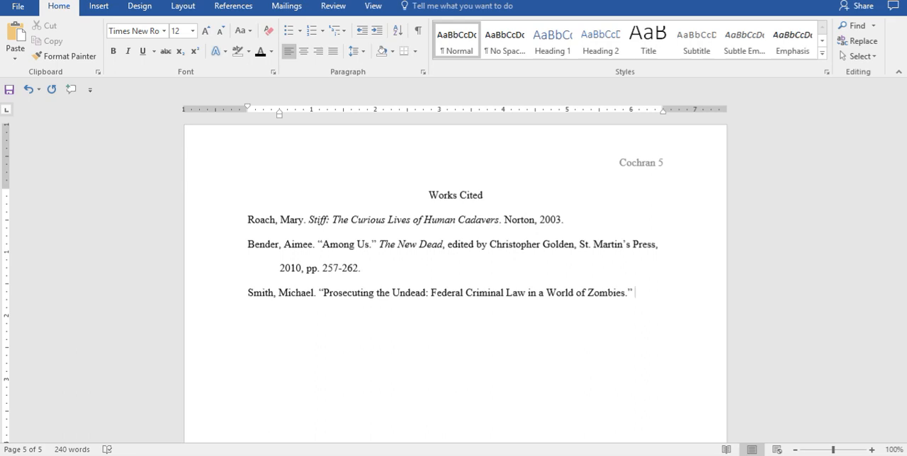
text(UCLA Law Review,)
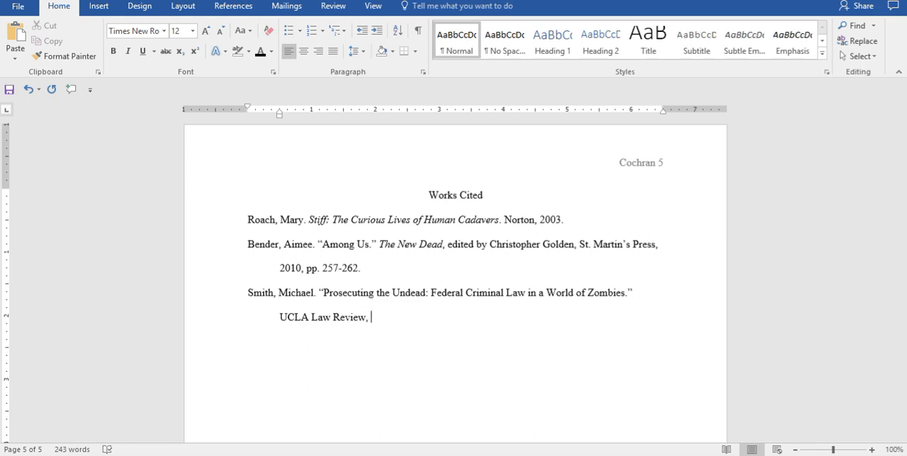
text(vol. 61, no. 44,)
text(2013,)
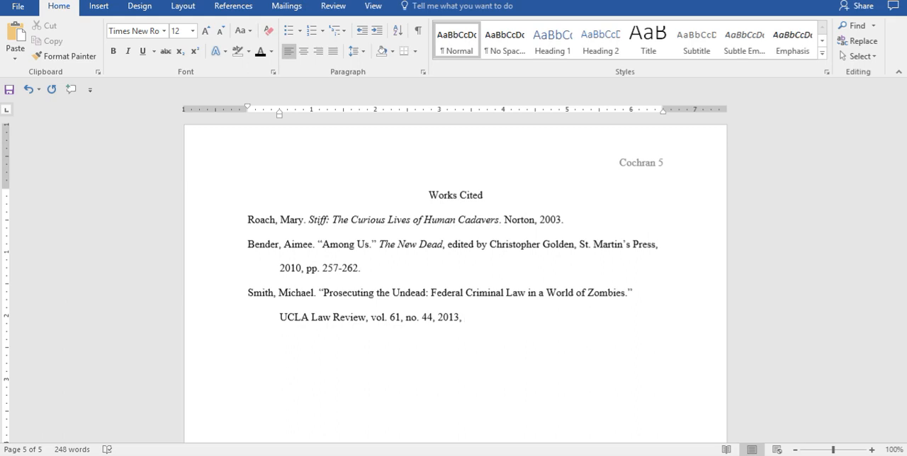
text(pp. 44-56,)
text(https://www.uclalawreview.org/pdf/discourse/61-4.pdf.)
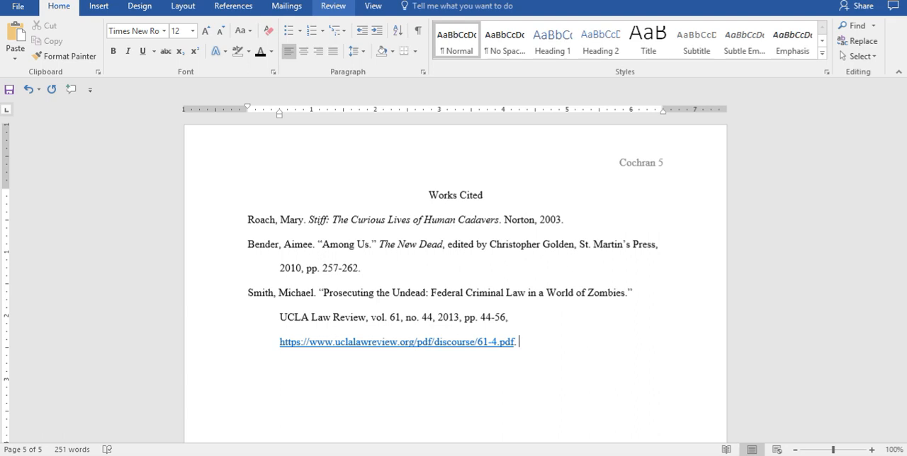
text(Accessed 7 September 2017.)
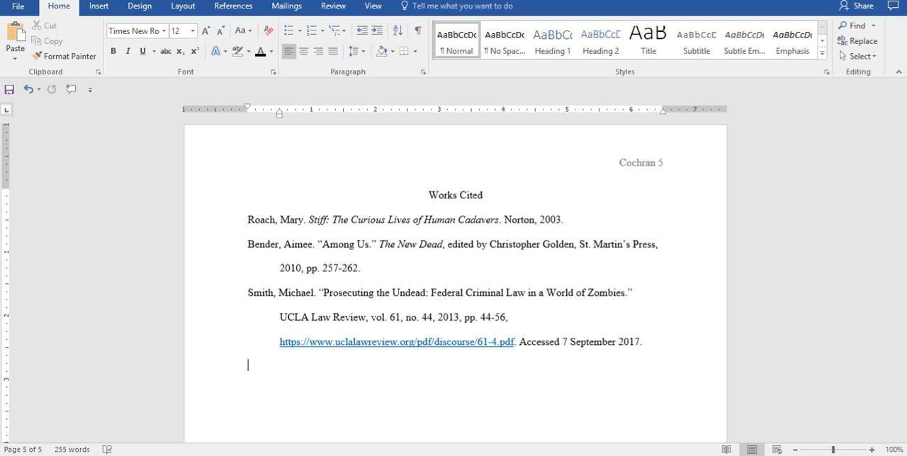
Step: Start a new citation with the author's name, “Preparedness 101: Zombie Apocalypse.”, Centers for Disease Control and Prevention in italics, and 16 May 2011
text(Khan, Ali. “Preparedness 101: )
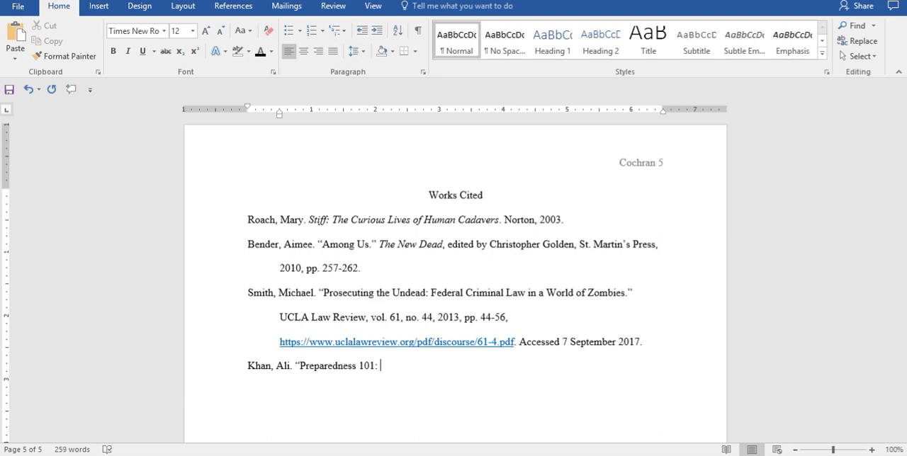
text(Zombie Apocalypse.” Centers for Disease Control and)
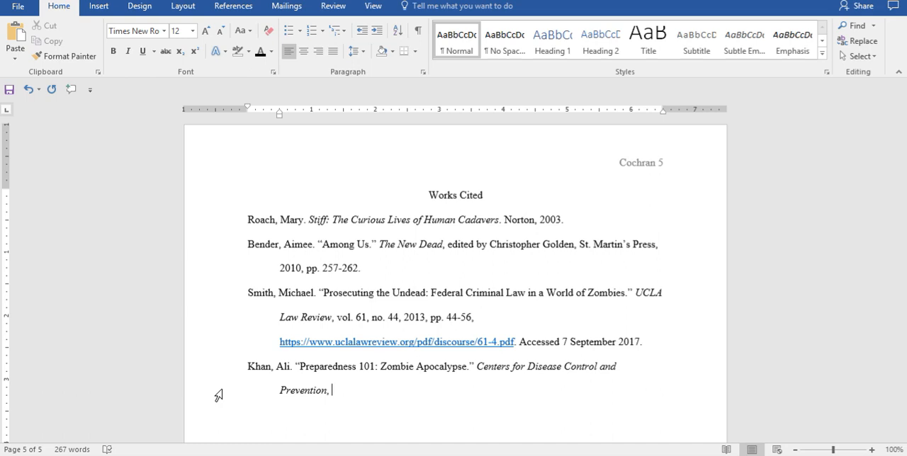
text(16 May 2011,)
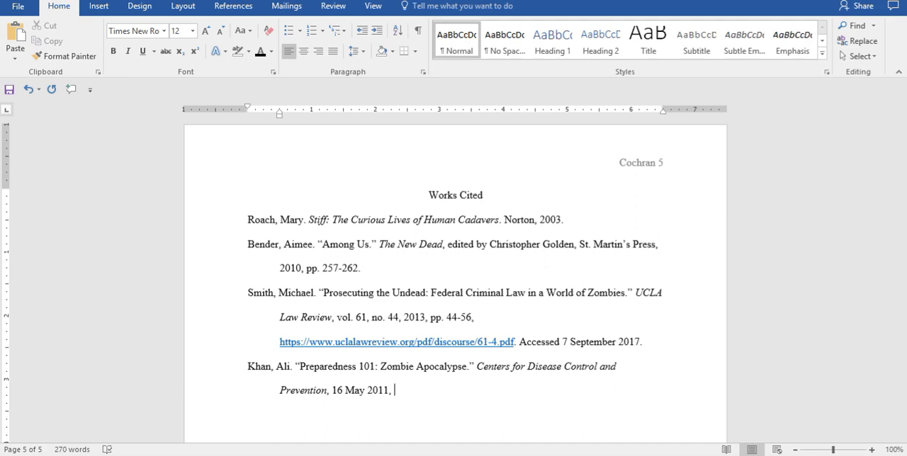
text(https://blogs.cdc.gov/publichealthmatters/2011/05/preparedness-101-zombie-apocalypse.)
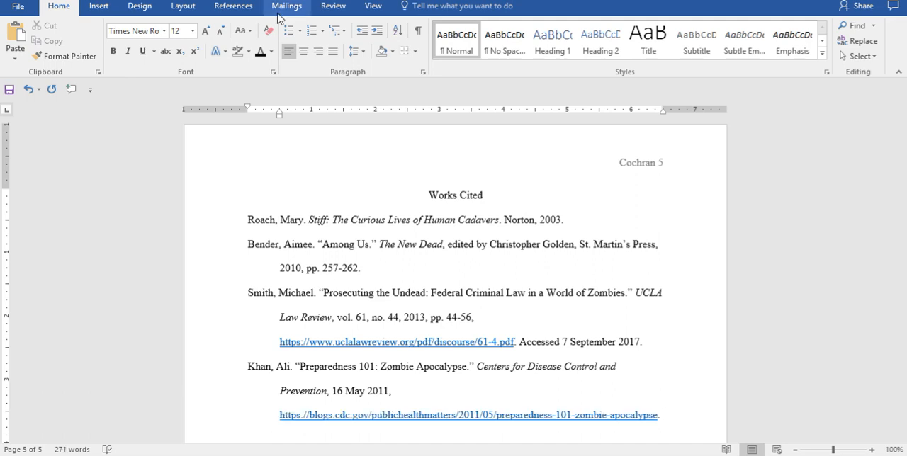
text(Accessed)
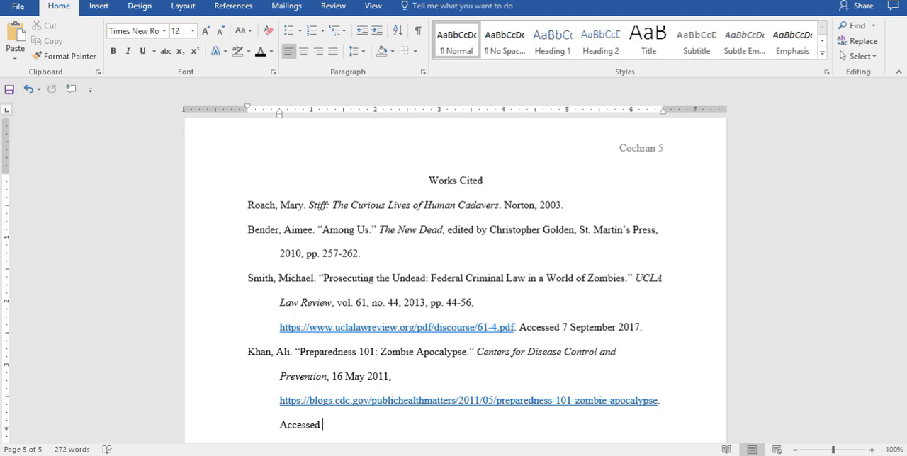
text(7 September 2017.)
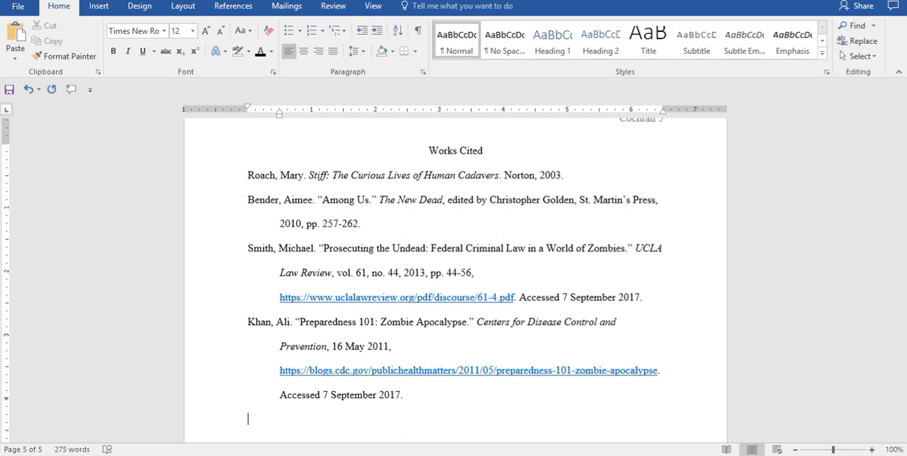
Step: Start another citation with the author's name, “Antibiotic Overuse and the Rise of the Superbugs.” and Kaiser Permanente in italics
text(Sugimoto, Ginny.)
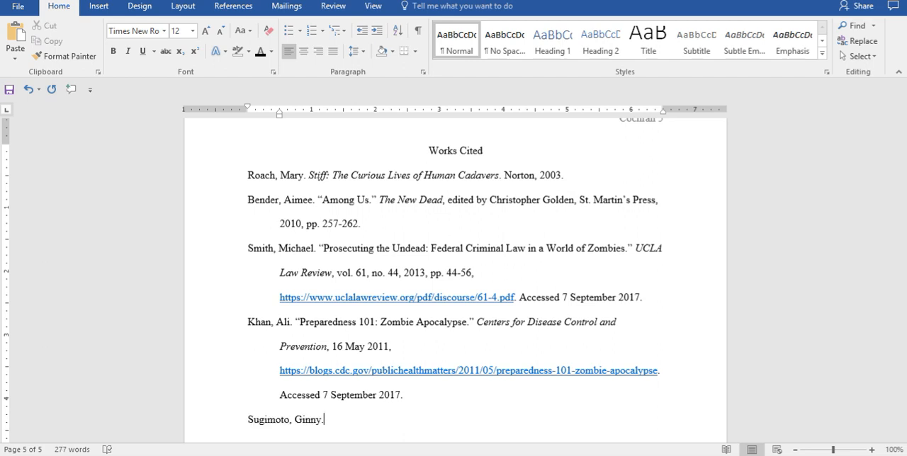
text( "Antibiotic Overuse and the )
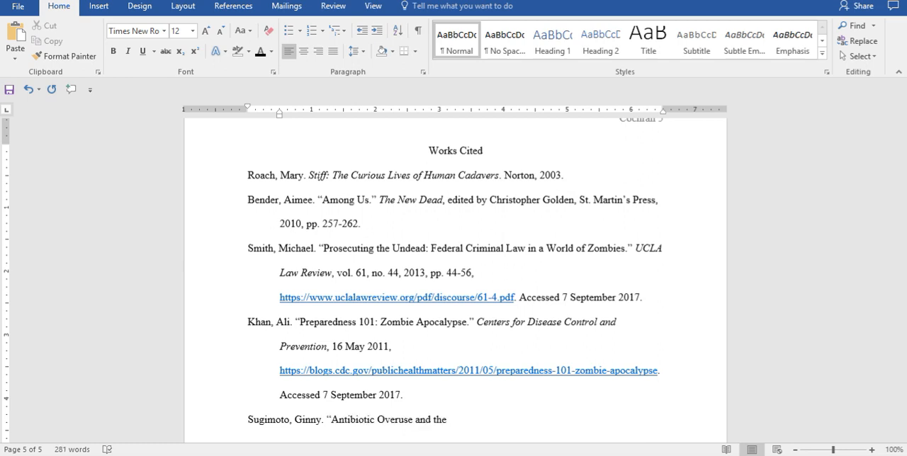
text(Rise of the Superbugs.")
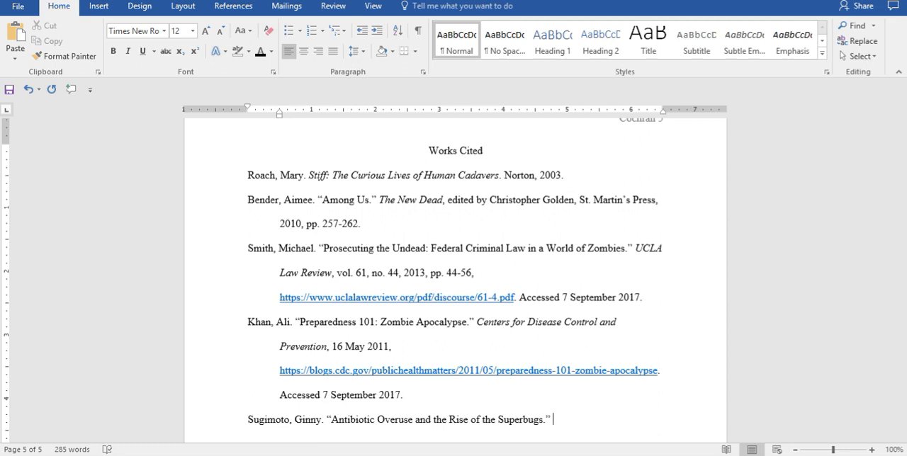
text(Kaiser Permanente,)
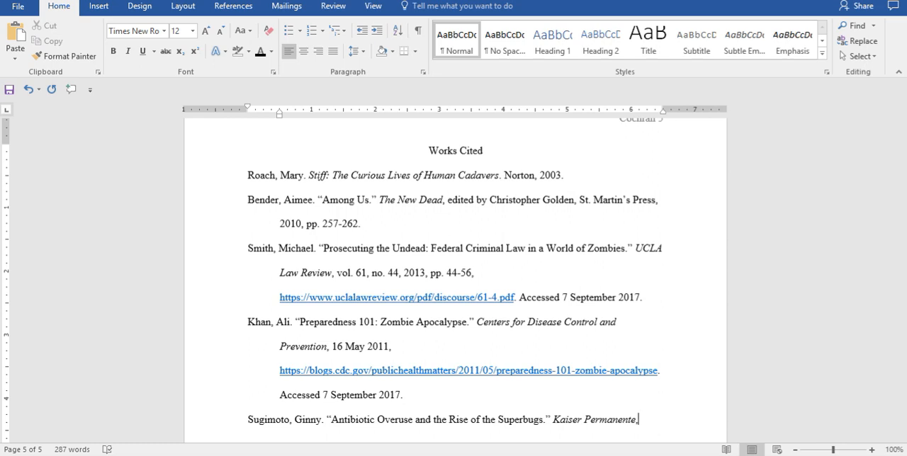
Step: Complete the Kaiser Permanente citation with the copied ghc.org article URL and “Accessed 7 September 2017.”
text(https://www.ghc.org/html/public/health-wellness/sugimoto/antibiotics.)
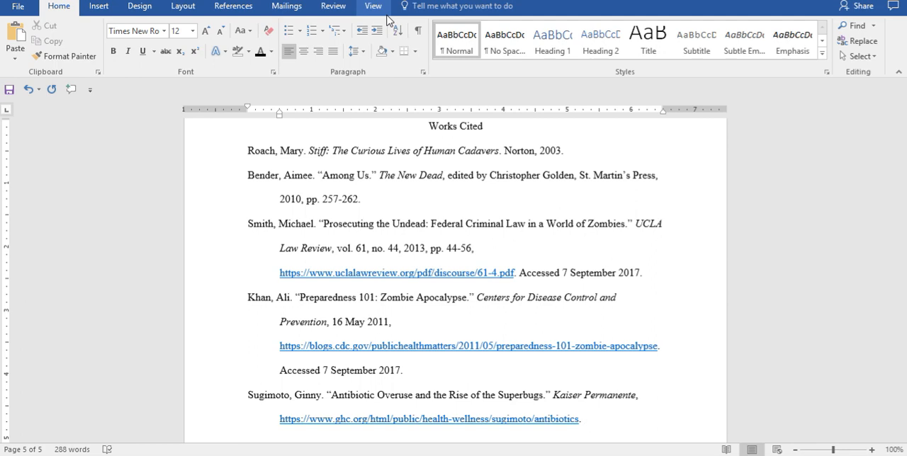
text(Accessed 7 September 2017.)
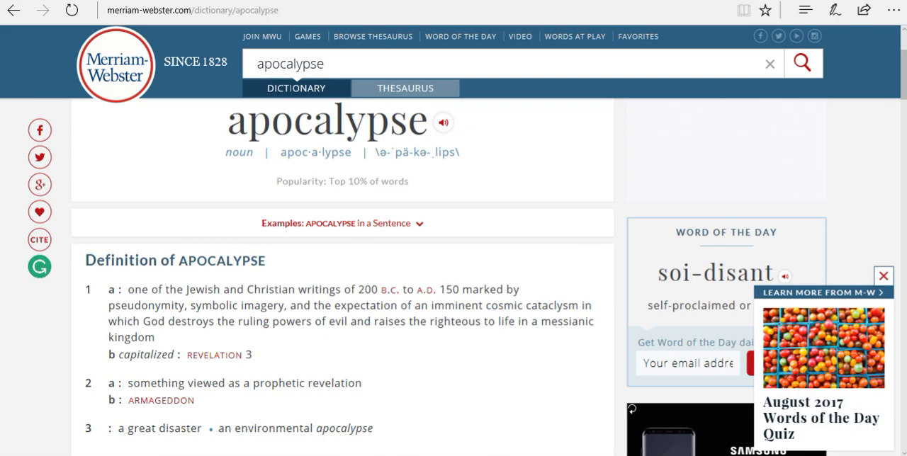
key(alt+Tab)
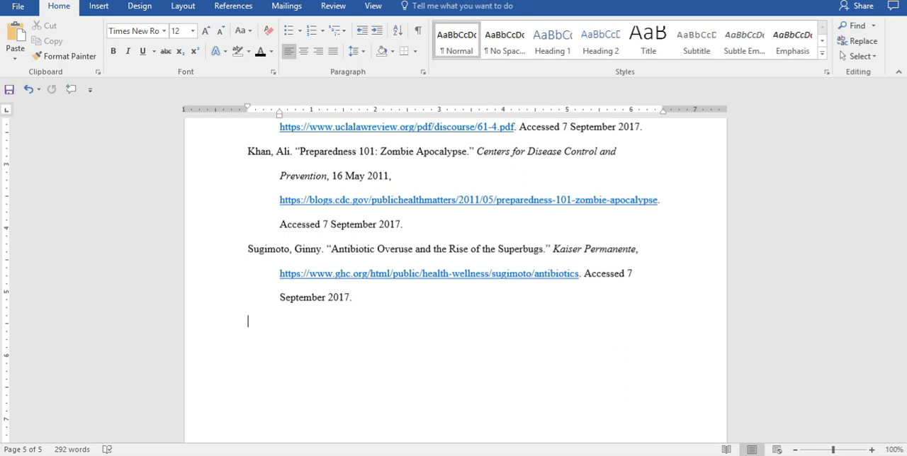
text("Apocalypse.")
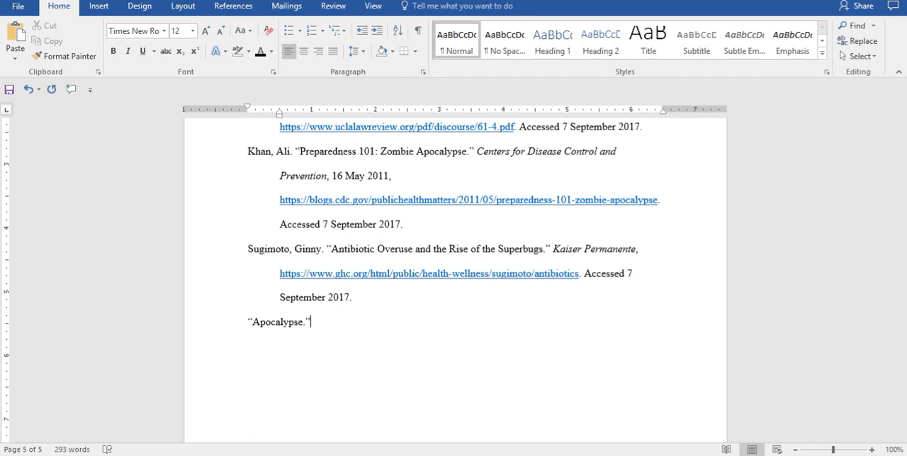
text(Merriam-Webster,)
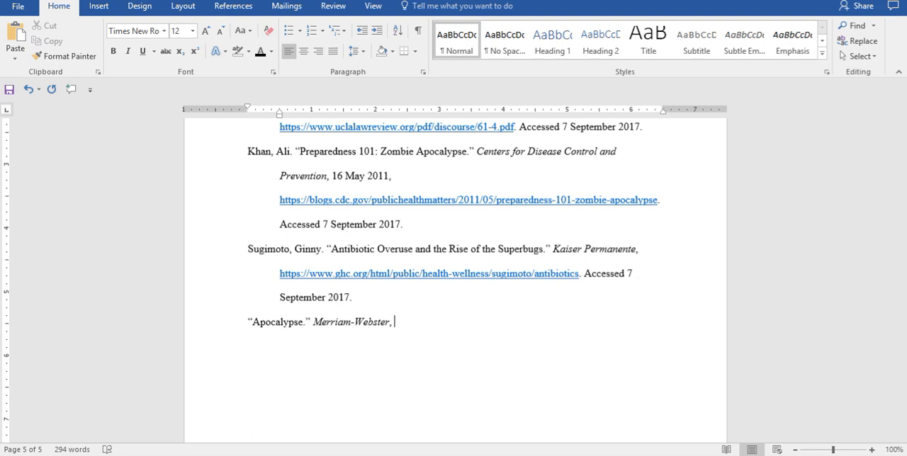
text(https://www.merriam-webster.com/dictionary/apocalypse)
text(.)
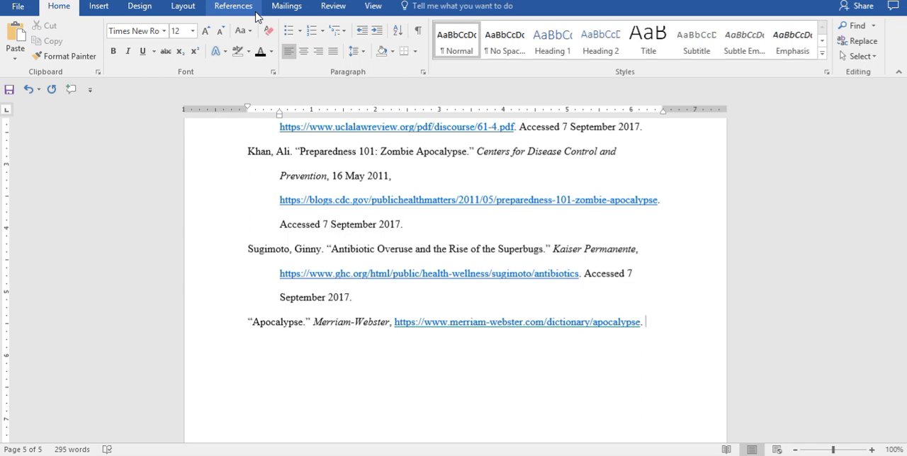
key(Return)
text(Accessed 7 September 2017.)
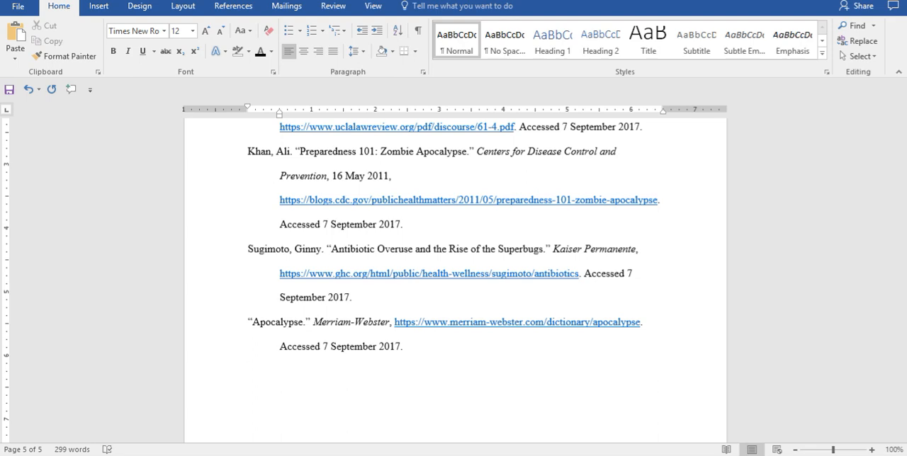
Step: Start a new citation with “Doomsday Preppers: Episode 1.”, “Directed by” plus the director's name, YouTube in italics and “uploaded by MCProductions317,”
text("Doomsday Preppers: Episode 1.")
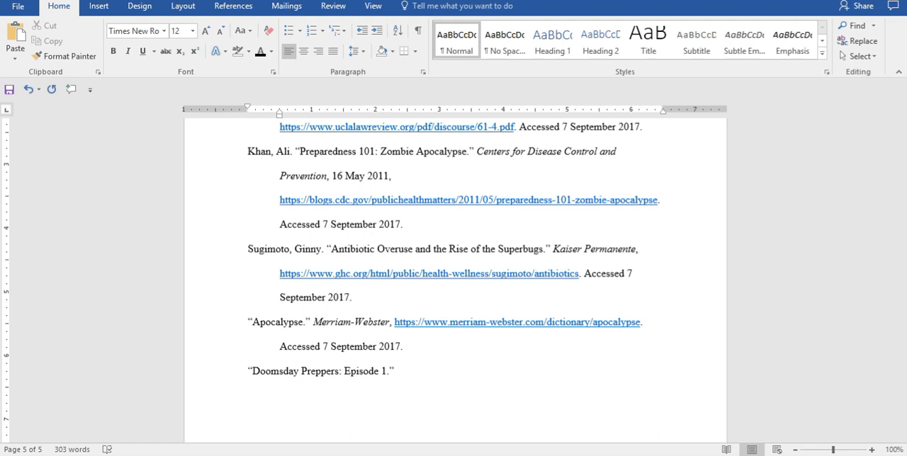
text(Directed by Alan Madison.)
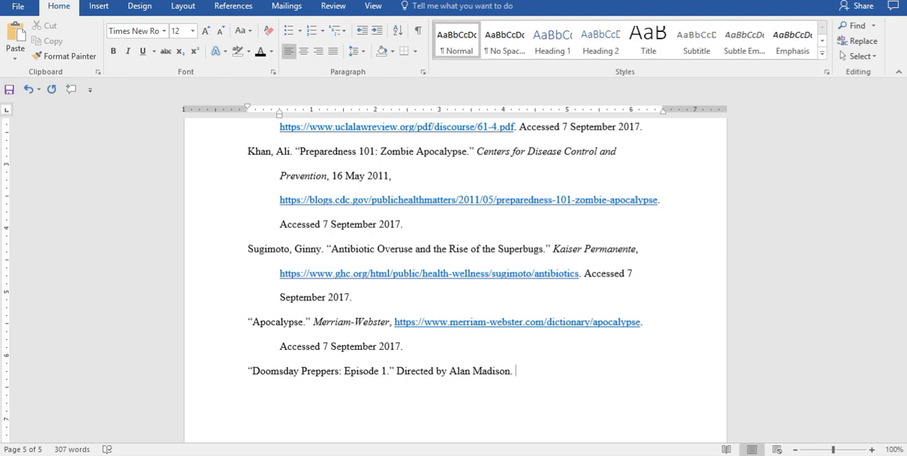
text(YouTube,)
text(uploaded by)
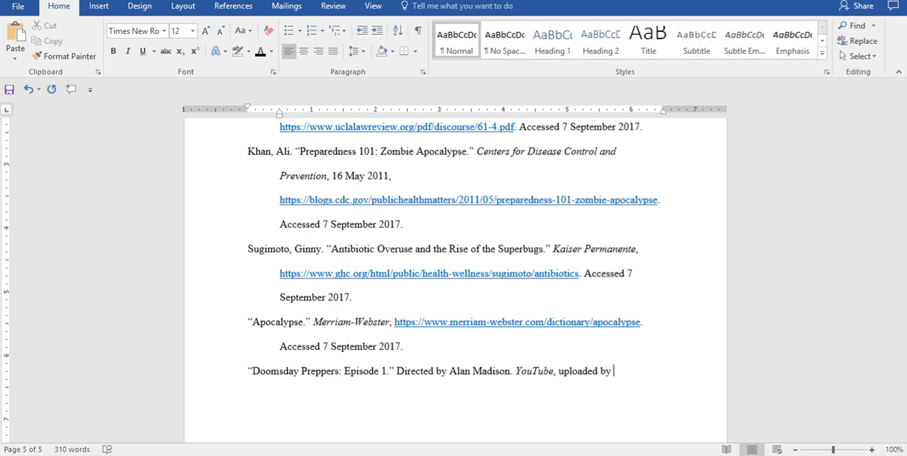
text( MCProductions317,)
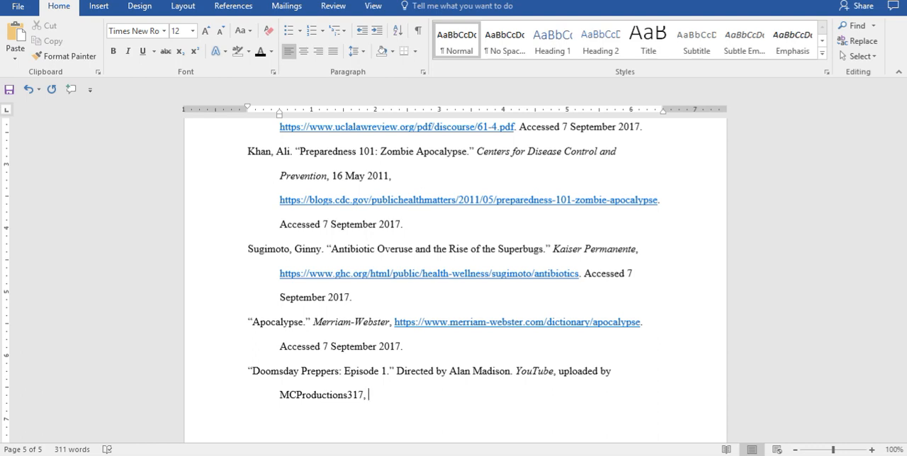
text( 10 June 2014,)
text(https://www.youtube.com/watch?v=xembQvHGNUM.)
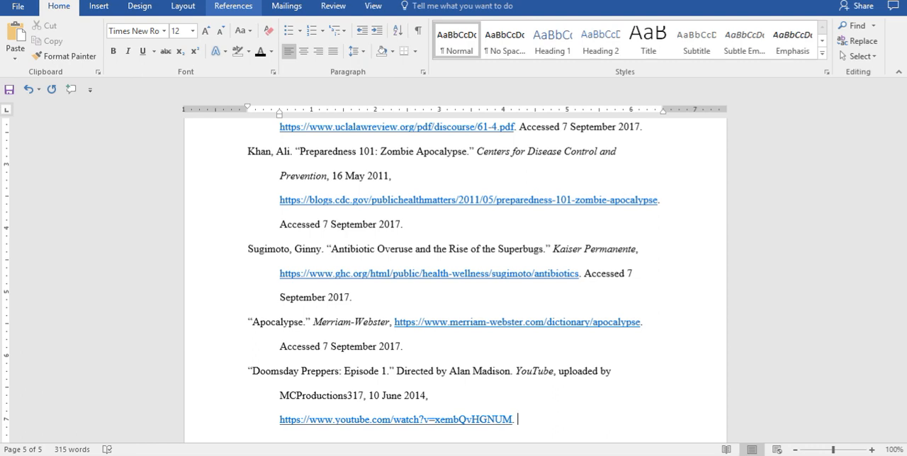
text(Accessed 7 September 2017.)
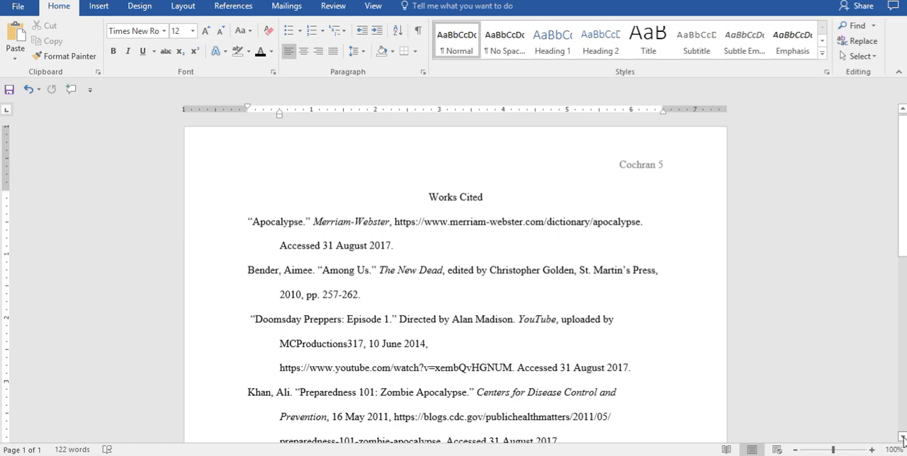
Step: Review the alphabetized Works Cited page from the “Apocalypse” entry to the final Kaiser Permanente entry
click(902, 437)
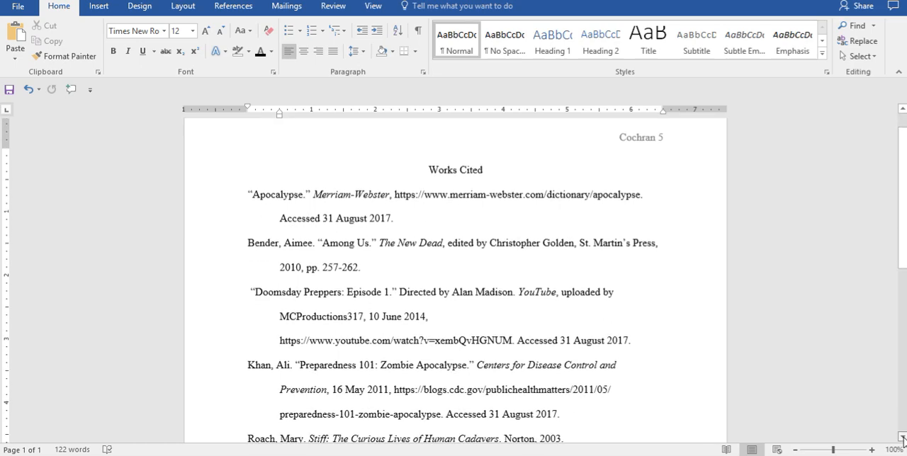
click(902, 437)
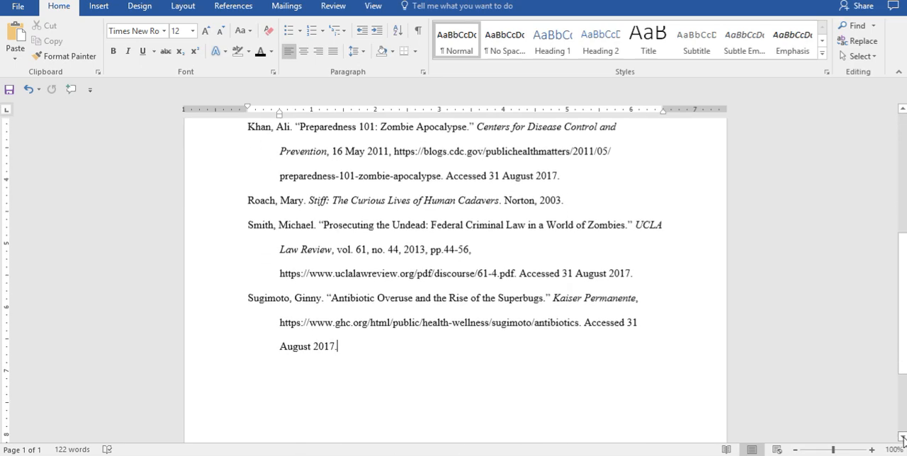